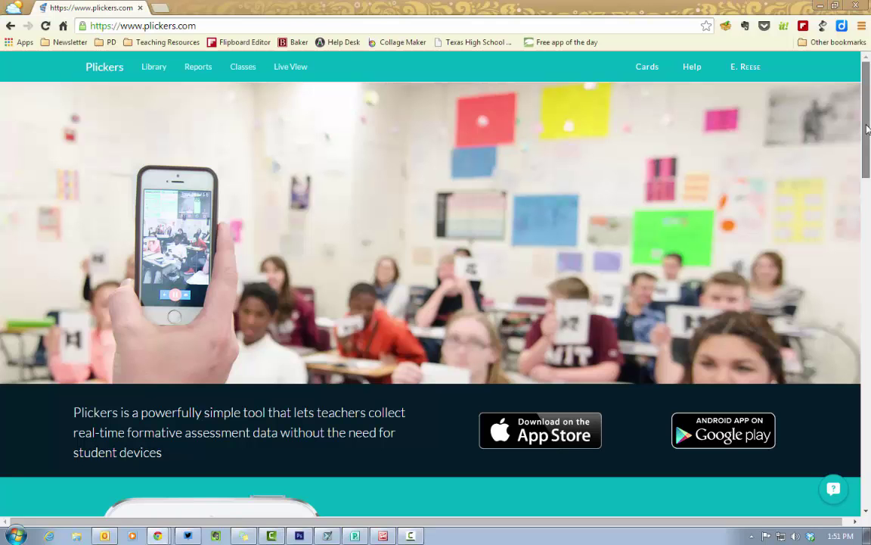
Look over the Plickers home page and open a blank new-question form in the question library
{"action": "left_click_drag", "start_coordinate": [867, 133], "coordinate": [866, 359]}
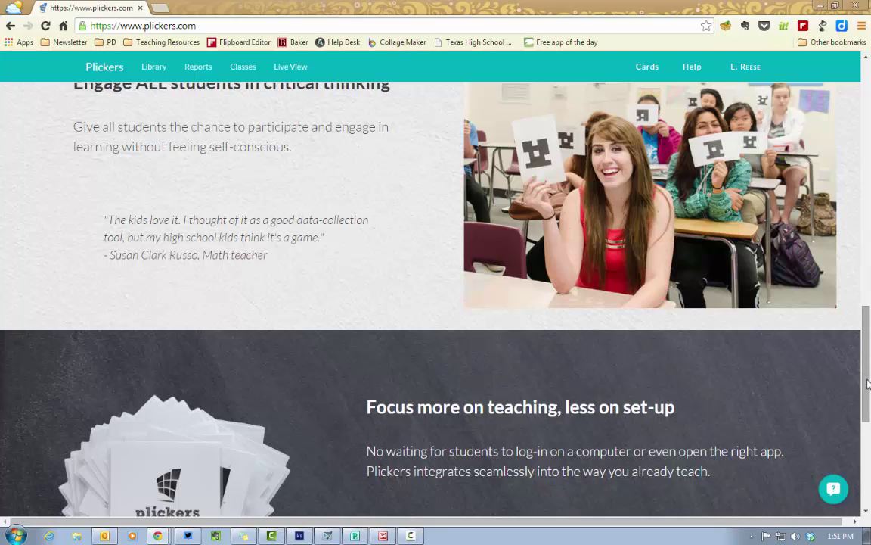
{"action": "left_click_drag", "start_coordinate": [868, 383], "coordinate": [867, 381]}
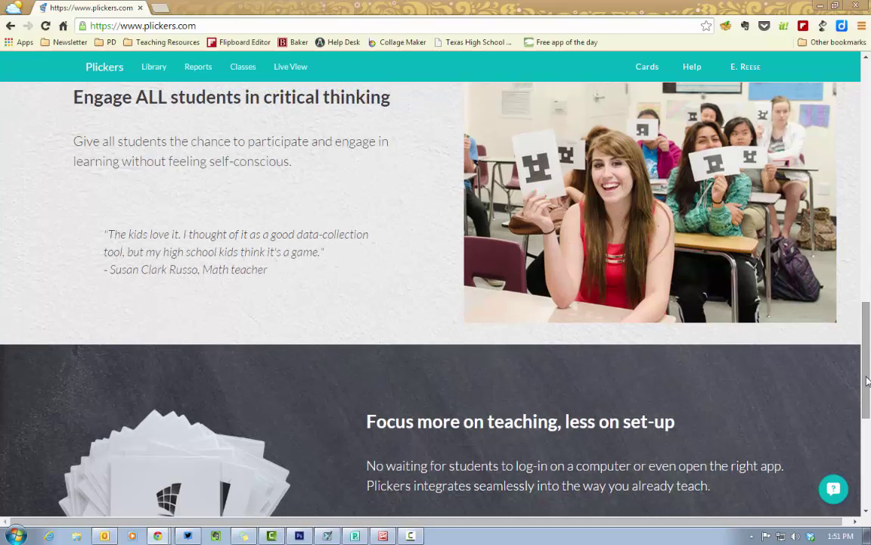
{"action": "left_click_drag", "start_coordinate": [868, 380], "coordinate": [868, 138]}
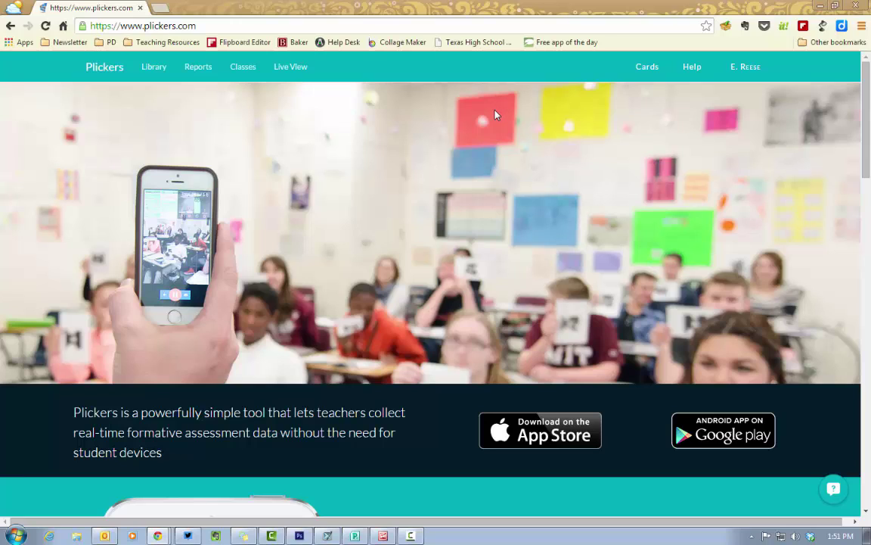
{"action": "left_click", "coordinate": [152, 70]}
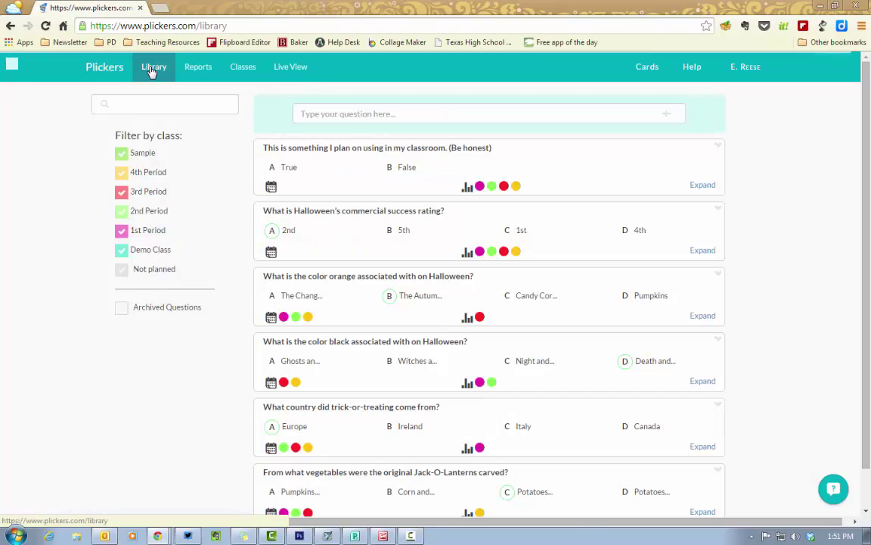
{"action": "left_click", "coordinate": [315, 115]}
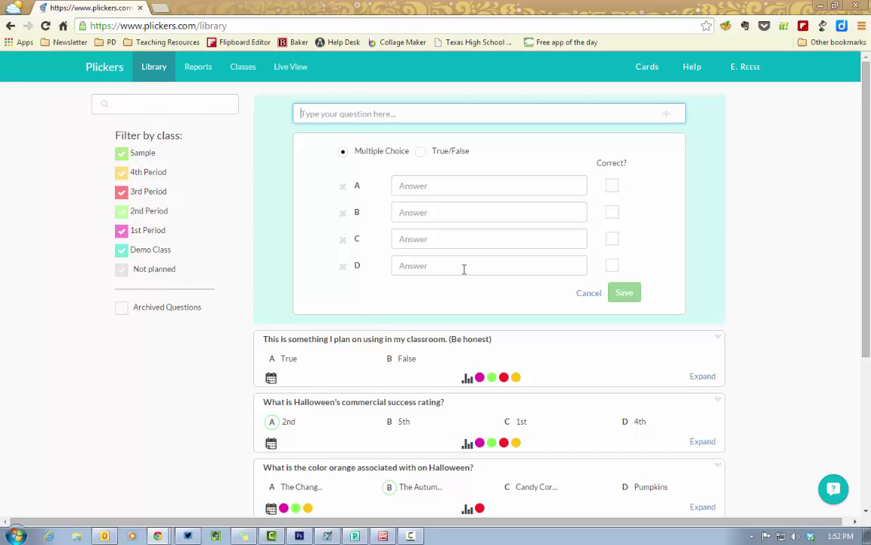
Expand the library question about the color orange on Halloween to view its planned classes and reports
{"action": "scroll", "coordinate": [295, 381], "scroll_direction": "down", "scroll_amount": 3}
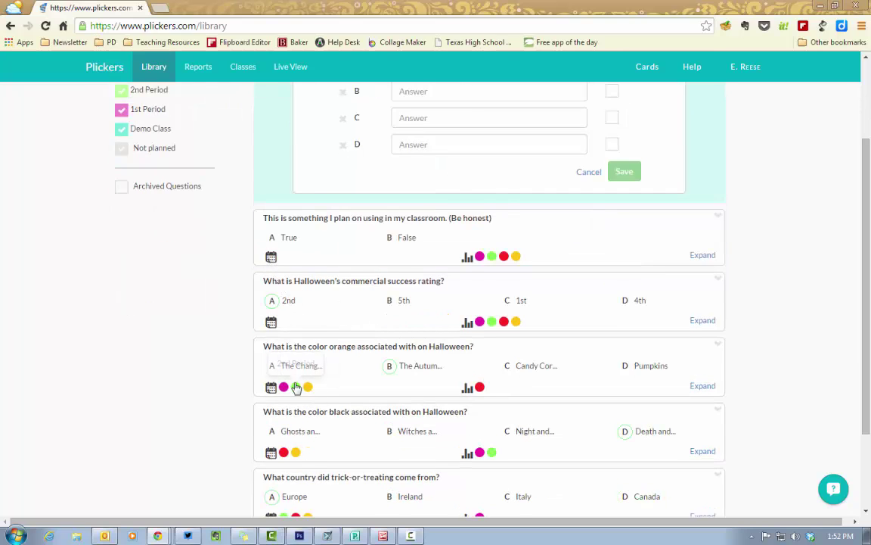
{"action": "scroll", "coordinate": [273, 386], "scroll_direction": "down", "scroll_amount": 2}
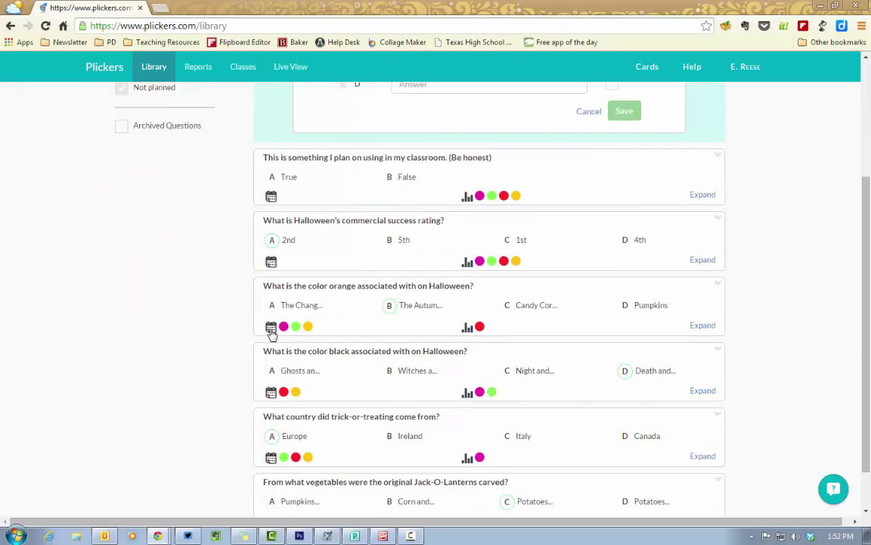
{"action": "left_click", "coordinate": [272, 333]}
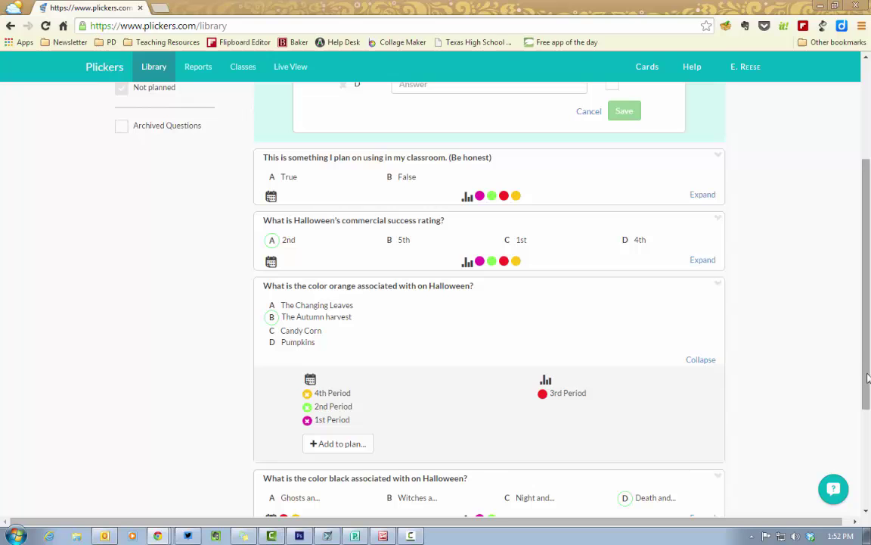
{"action": "scroll", "coordinate": [868, 378], "scroll_direction": "up", "scroll_amount": 3}
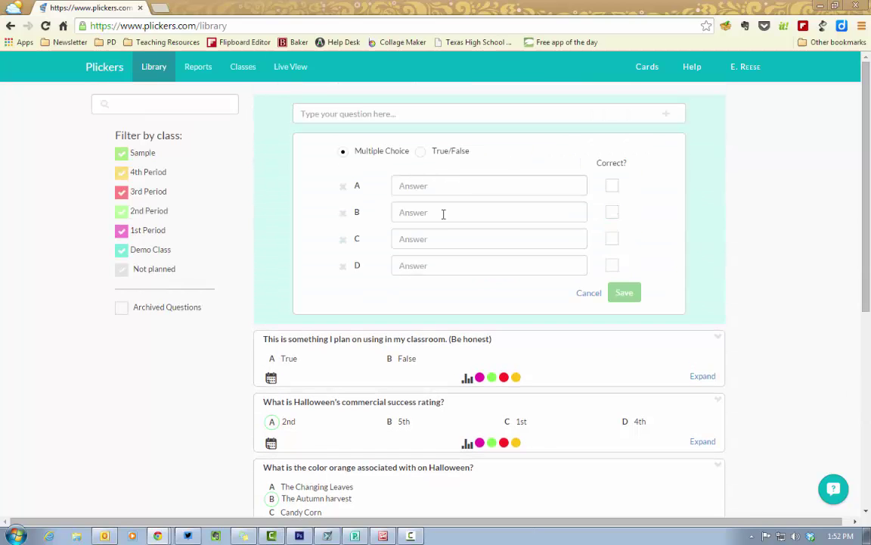
View the reports overview and the class list, opening the form for a new class and cancelling it
{"action": "left_click", "coordinate": [197, 71]}
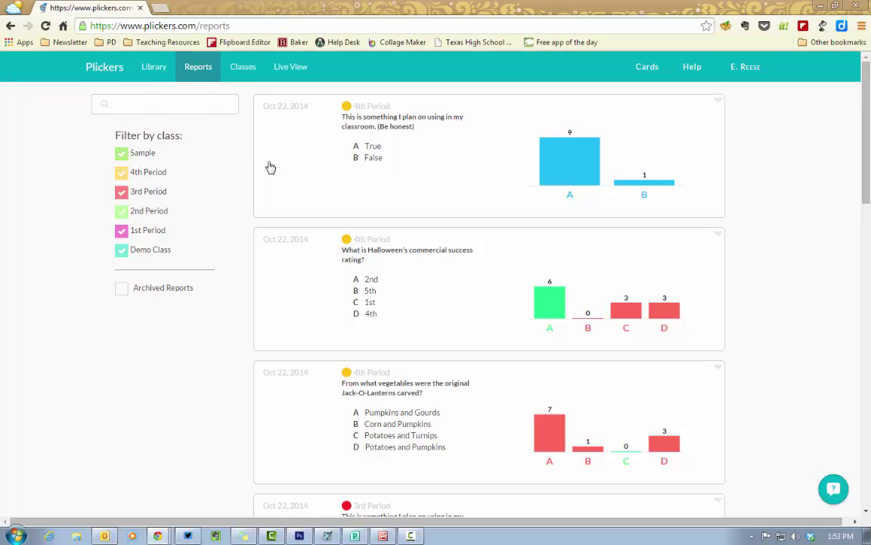
{"action": "left_click", "coordinate": [242, 68]}
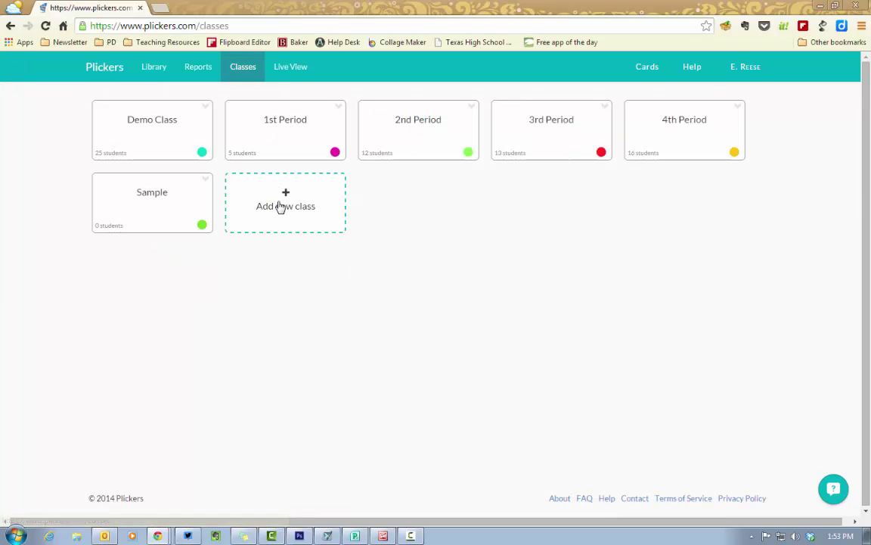
{"action": "left_click", "coordinate": [294, 200]}
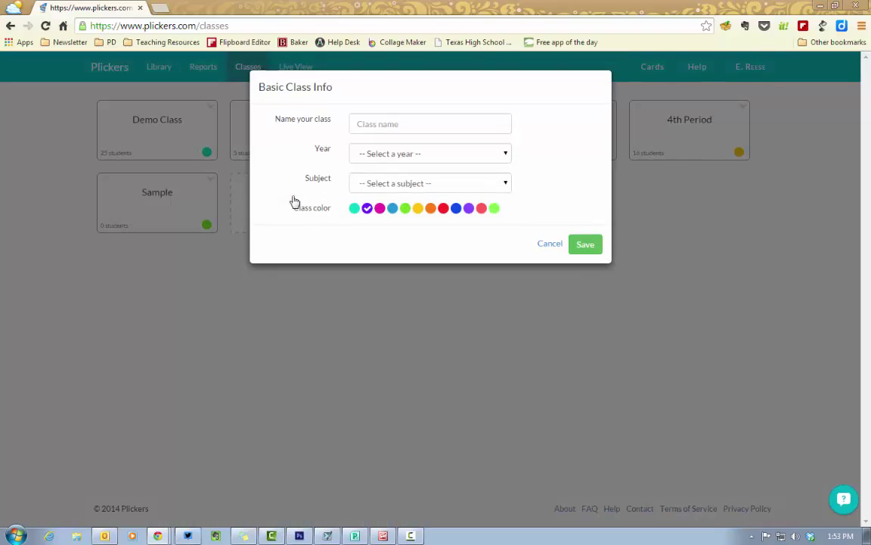
{"action": "left_click", "coordinate": [547, 246]}
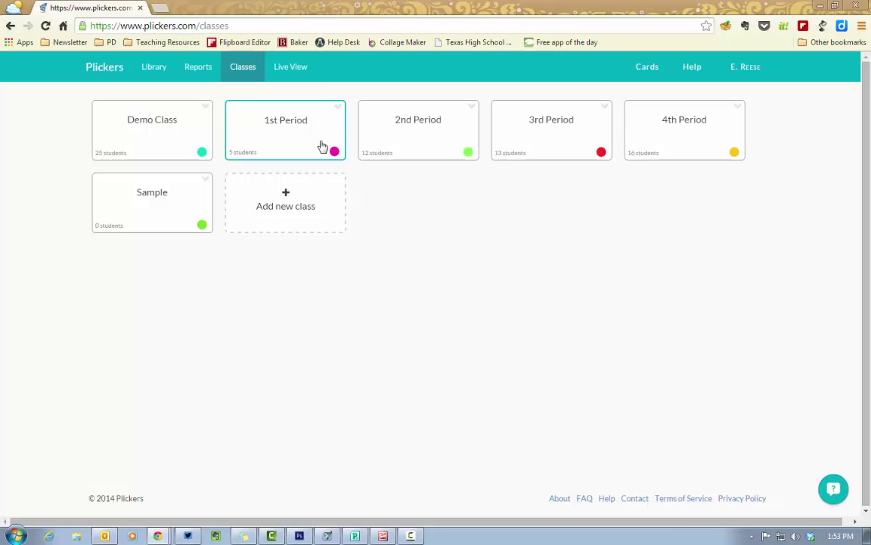
Open the 1st Period class, review its available cards up to 63 and activate the student name entry
{"action": "left_click", "coordinate": [268, 129]}
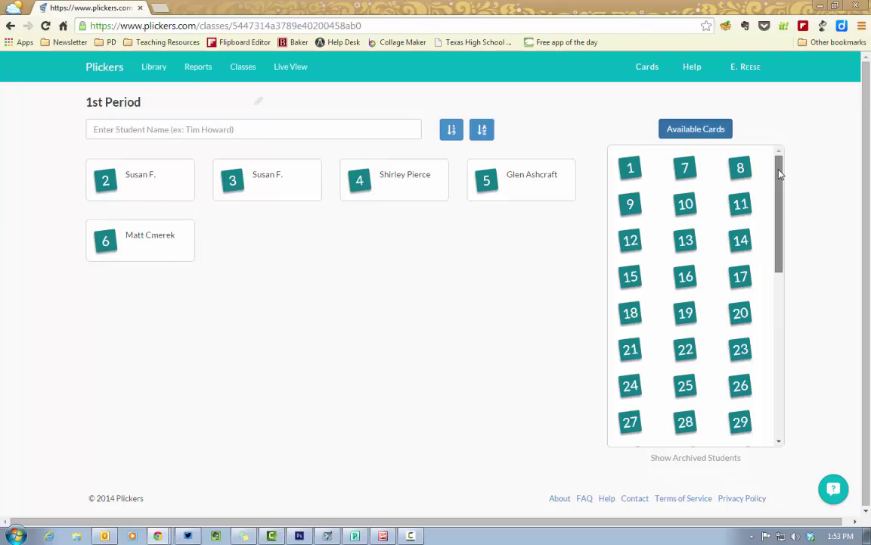
{"action": "left_click_drag", "start_coordinate": [779, 176], "coordinate": [756, 389]}
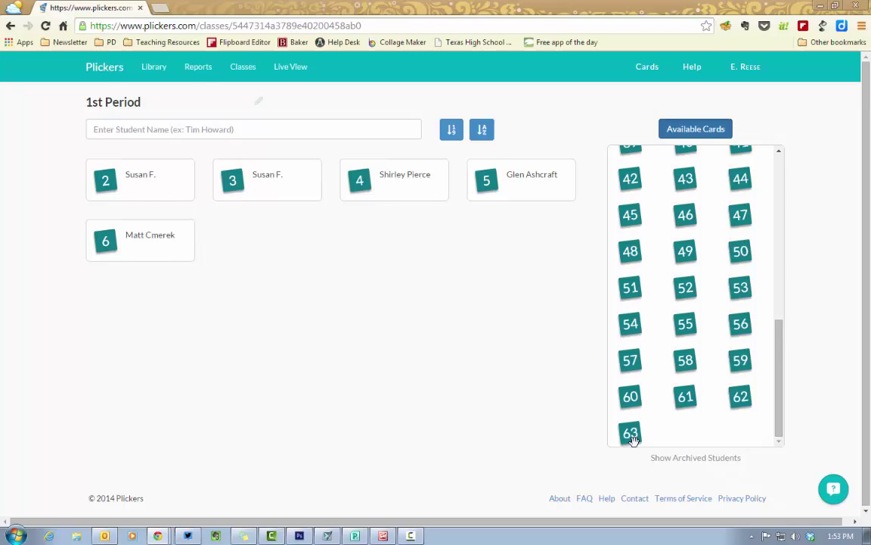
{"action": "left_click", "coordinate": [171, 124]}
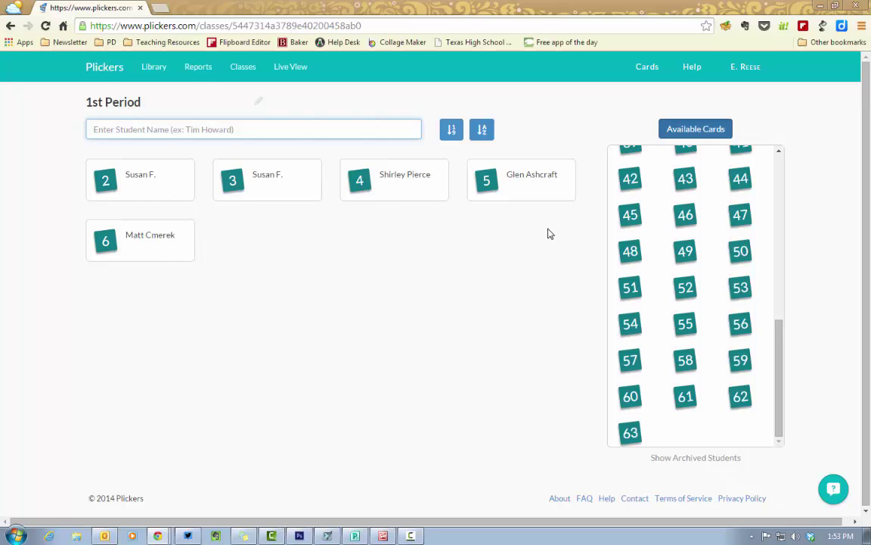
Open the live question display, reveal and hide the student answers, and switch to the graph of responses
{"action": "left_click", "coordinate": [288, 68]}
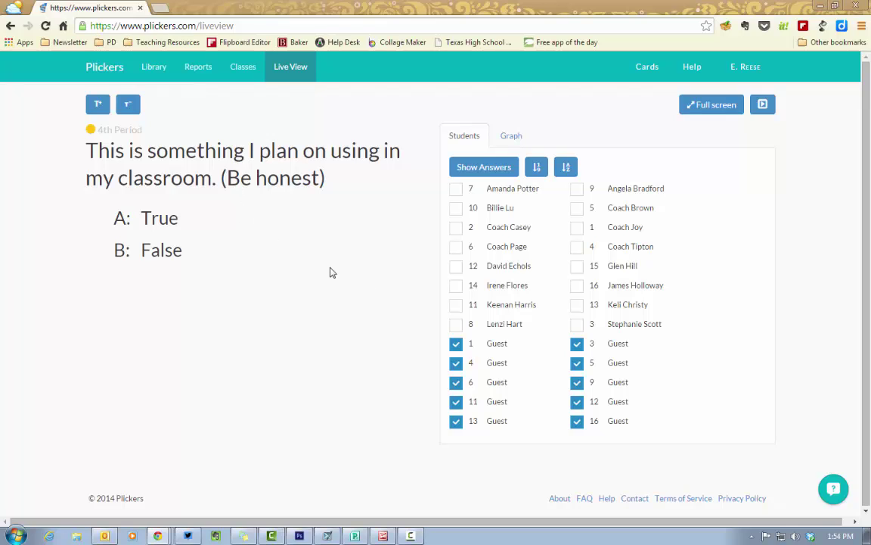
{"action": "left_click", "coordinate": [488, 173]}
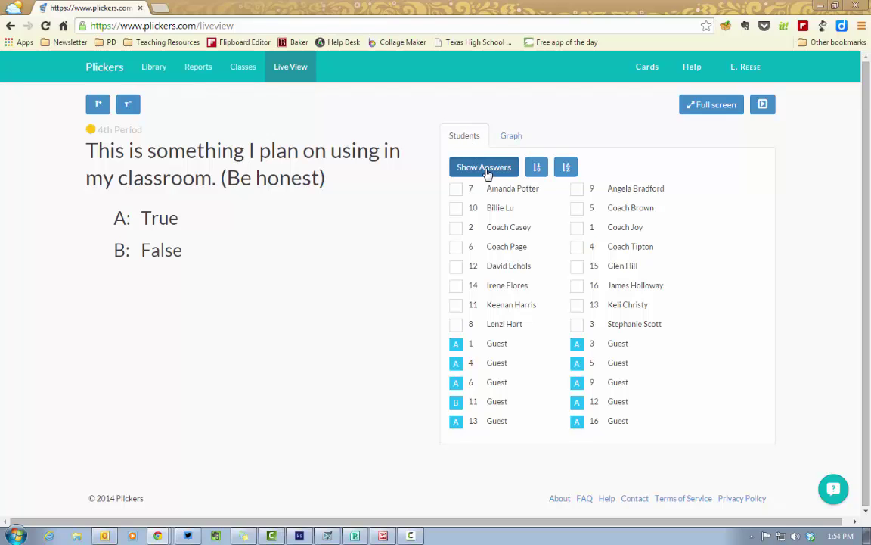
{"action": "left_click", "coordinate": [488, 170]}
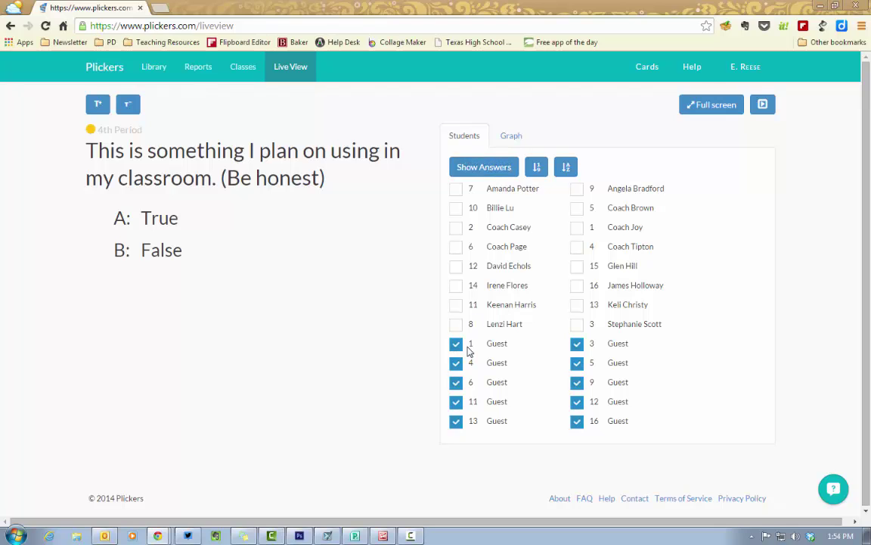
{"action": "left_click", "coordinate": [513, 138]}
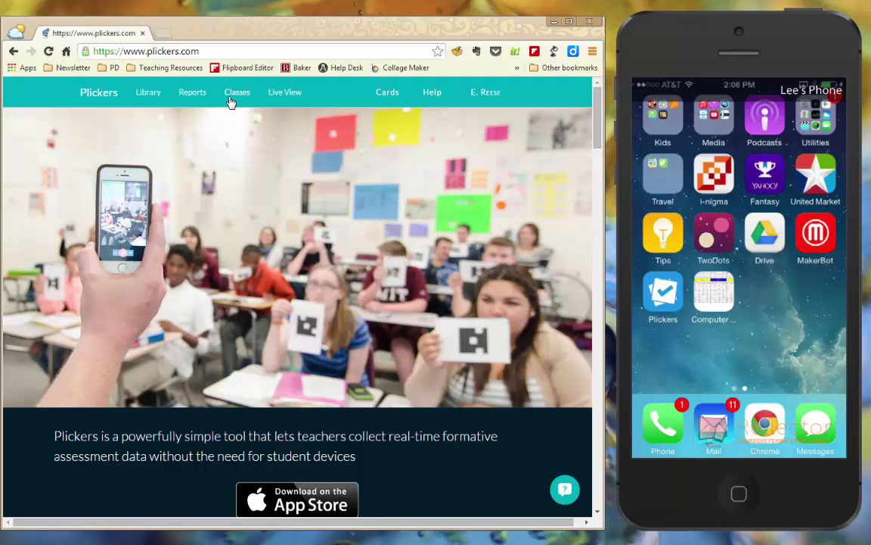
Open the Plickers Cards page and examine the available card sets and their number of cards
{"action": "left_click", "coordinate": [386, 97]}
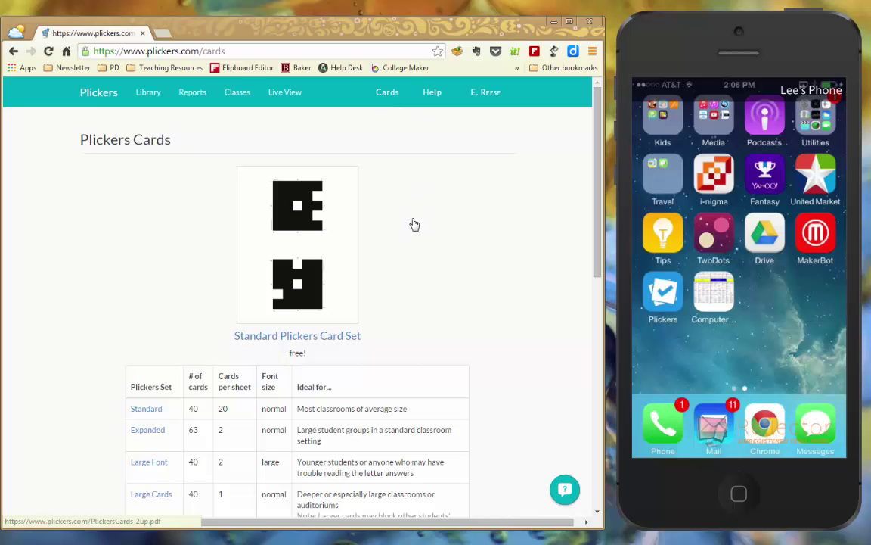
{"action": "scroll", "coordinate": [415, 225], "scroll_direction": "down", "scroll_amount": 1}
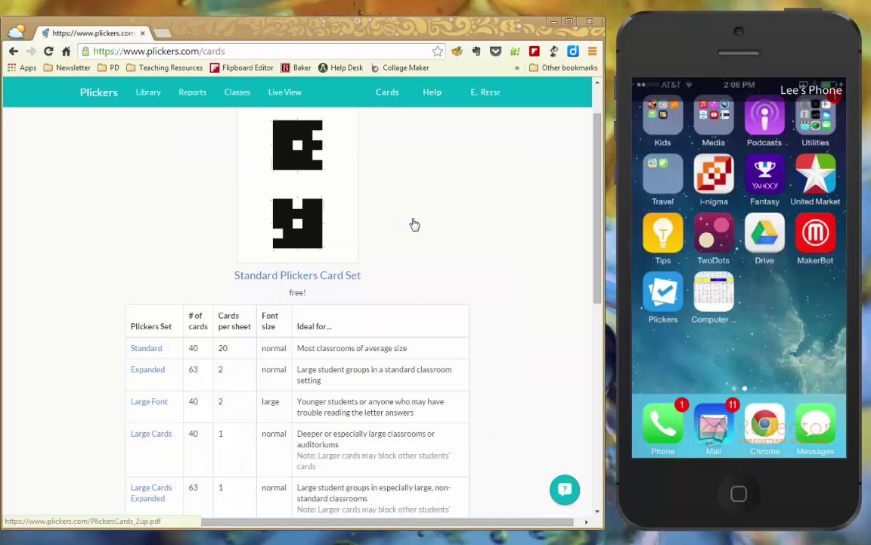
{"action": "scroll", "coordinate": [415, 224], "scroll_direction": "down", "scroll_amount": 1}
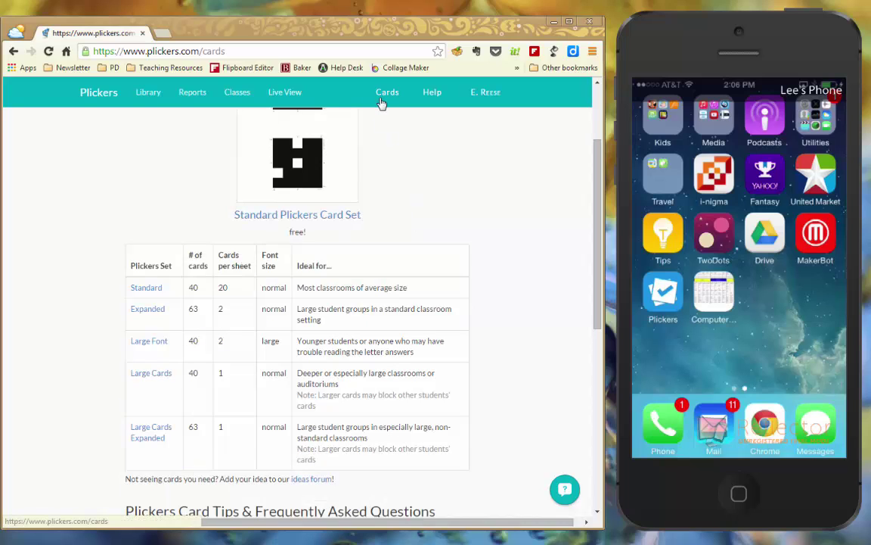
{"action": "scroll", "coordinate": [413, 156], "scroll_direction": "down", "scroll_amount": 1}
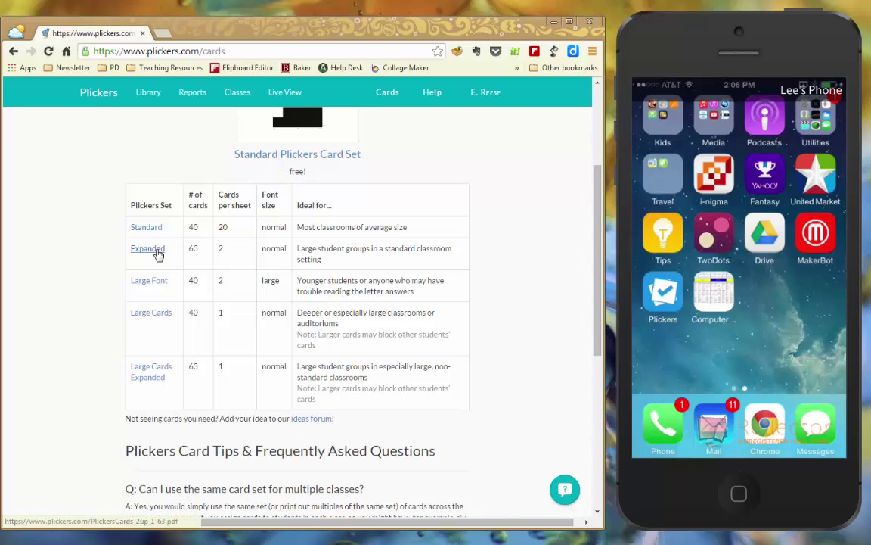
{"action": "double_click", "coordinate": [193, 227]}
{"action": "left_click", "coordinate": [195, 227]}
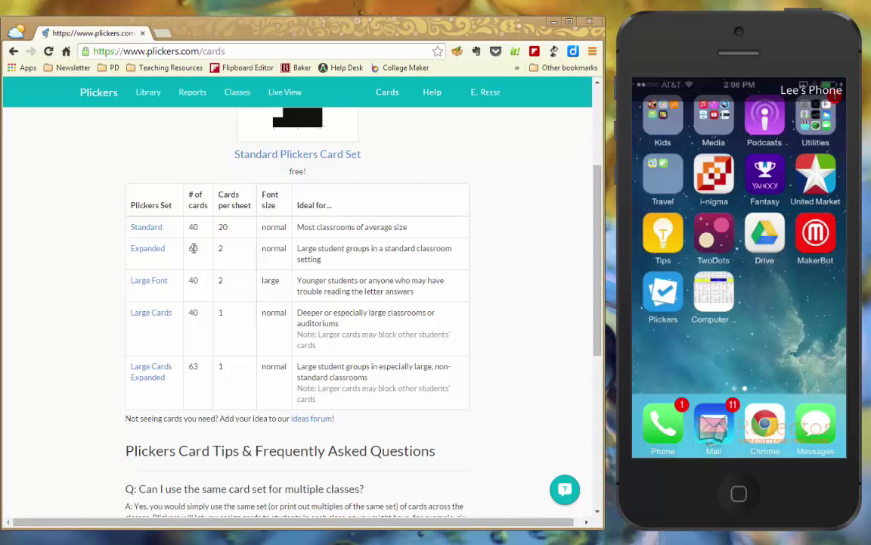
Open the Standard card set PDF, examine the numbered cards and their answer letters, and close it
{"action": "left_click", "coordinate": [146, 228]}
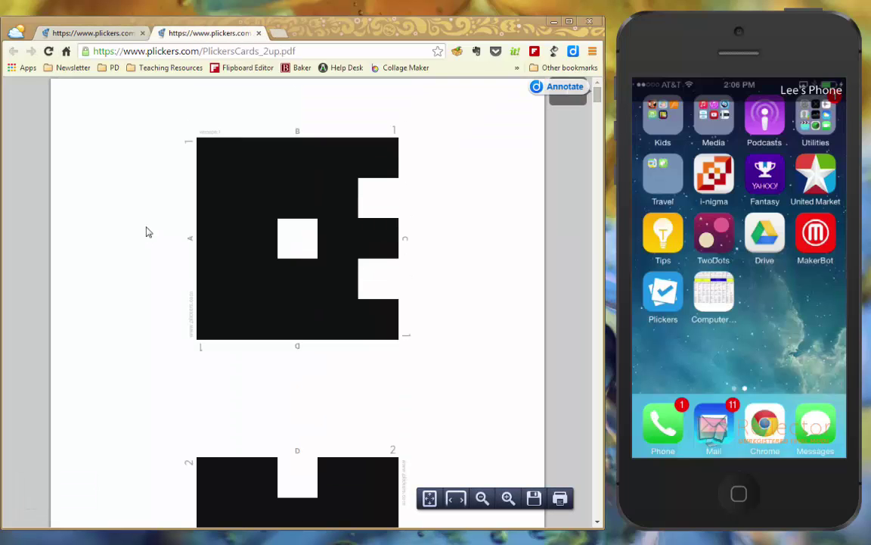
{"action": "scroll", "coordinate": [148, 232], "scroll_direction": "down", "scroll_amount": 3}
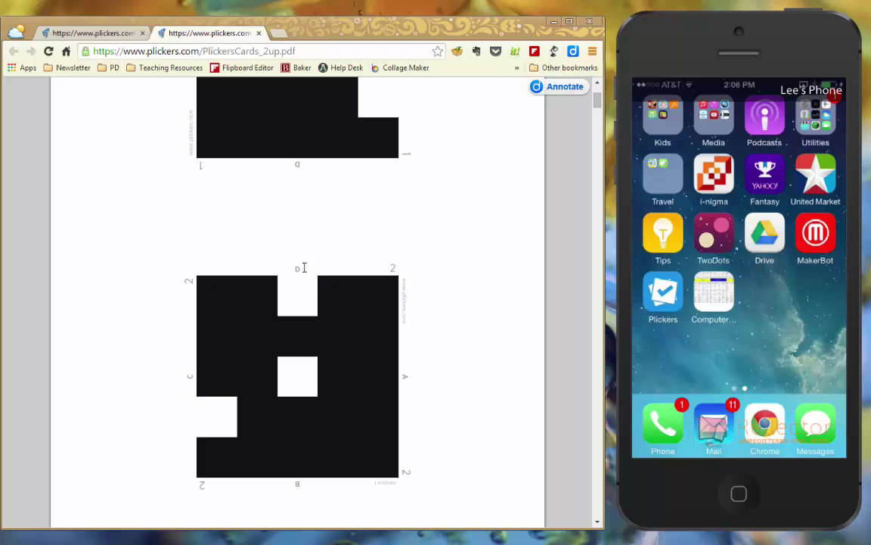
{"action": "scroll", "coordinate": [303, 268], "scroll_direction": "up", "scroll_amount": 4}
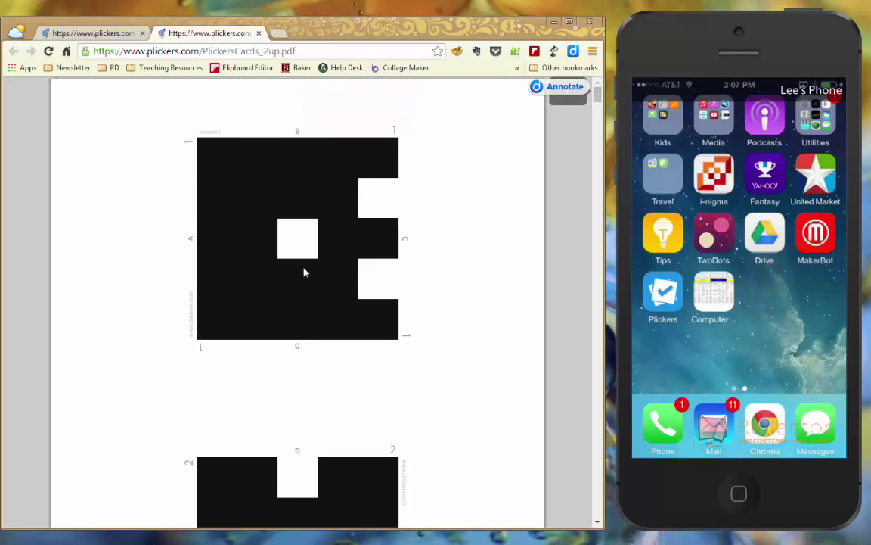
{"action": "left_click", "coordinate": [259, 34]}
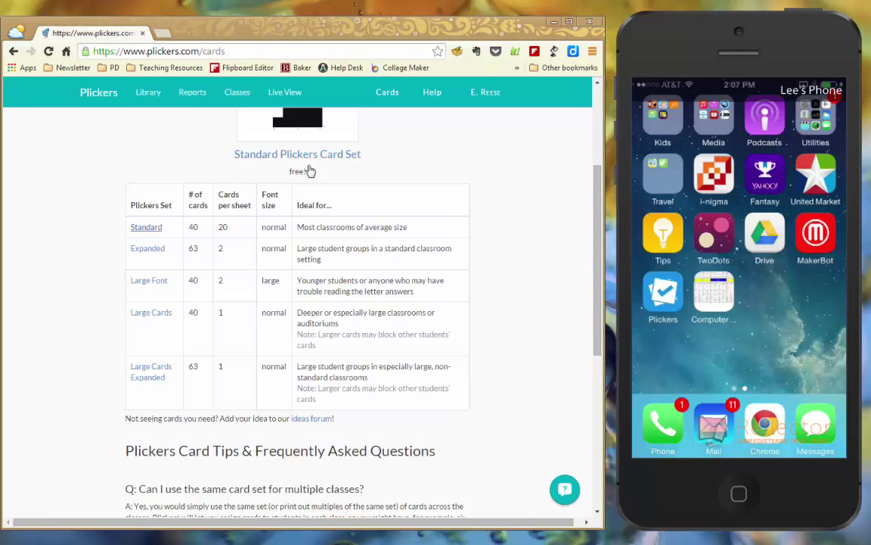
{"action": "scroll", "coordinate": [354, 202], "scroll_direction": "up", "scroll_amount": 2}
{"action": "scroll", "coordinate": [382, 200], "scroll_direction": "up", "scroll_amount": 3}
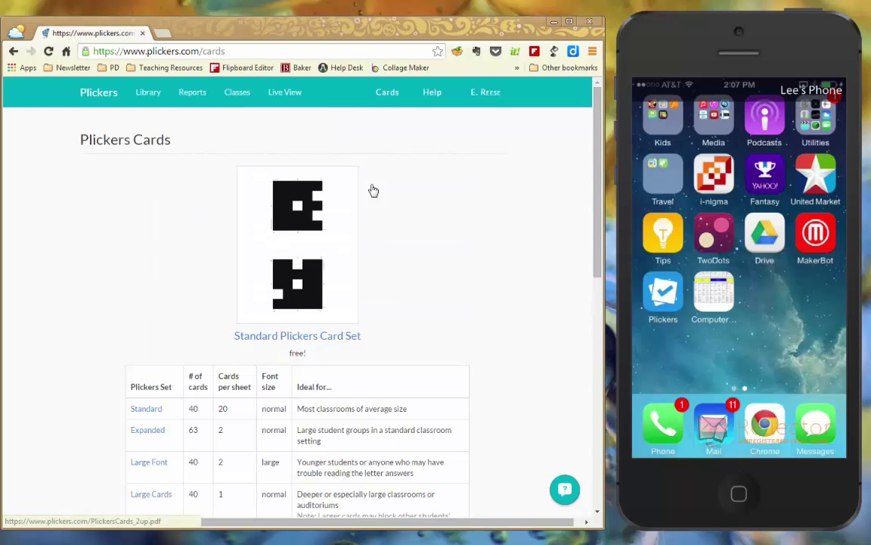
Scan card responses to the 1st Period Jack-O-Lantern question with the Plickers phone app and display the answers and graph in Live View
{"action": "left_click", "coordinate": [289, 93]}
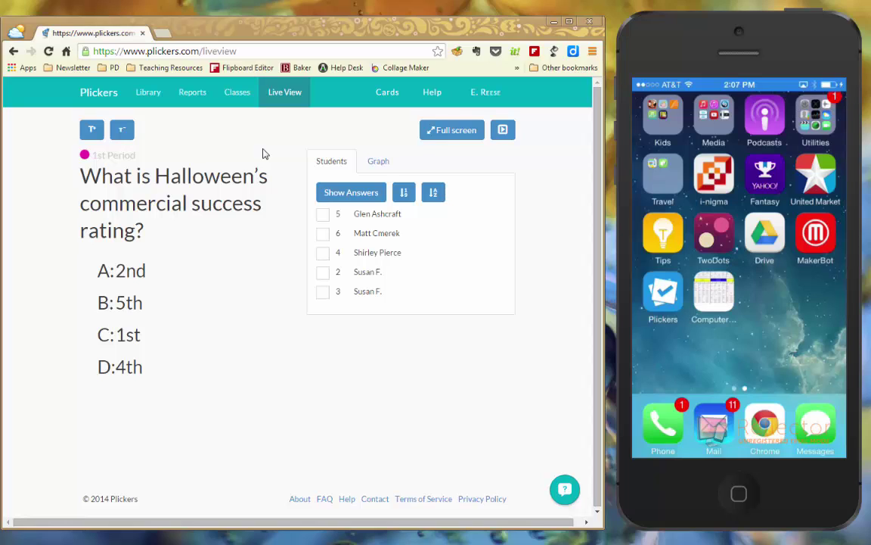
{"action": "left_click", "coordinate": [660, 316]}
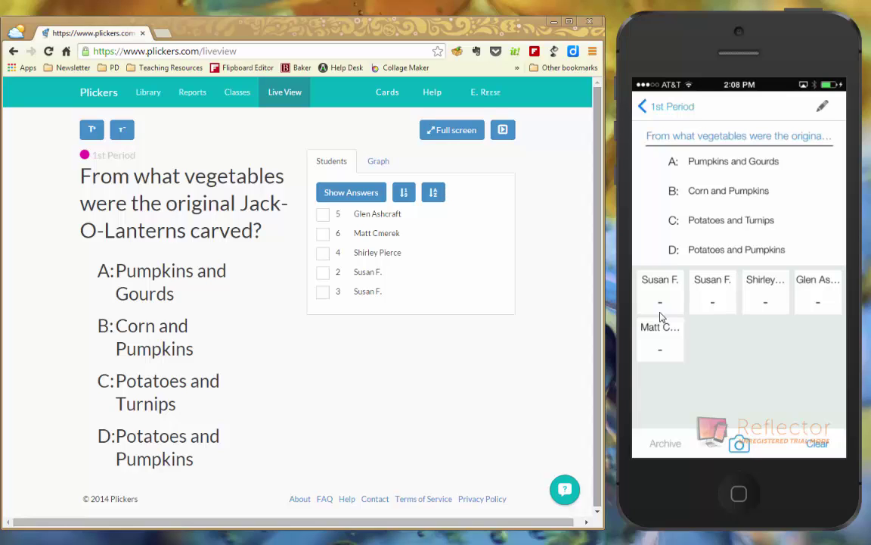
{"action": "left_click", "coordinate": [739, 445]}
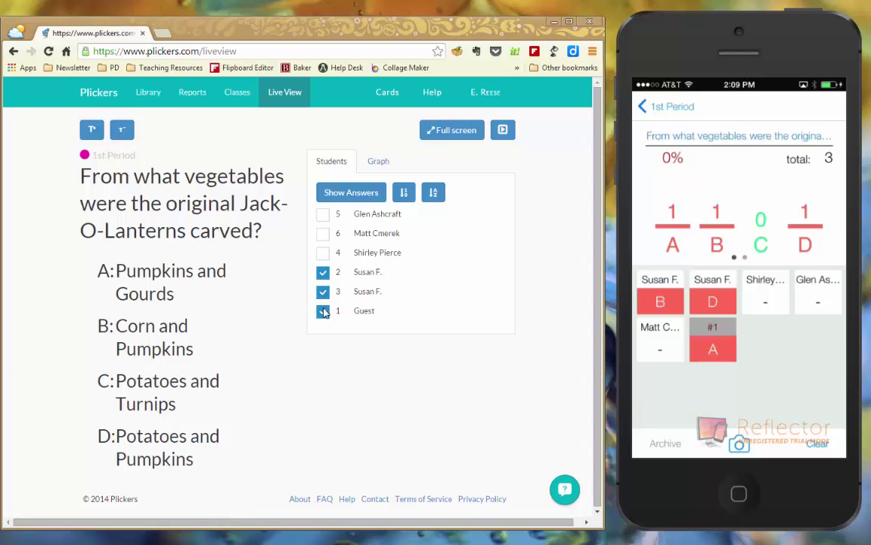
{"action": "left_click", "coordinate": [358, 198]}
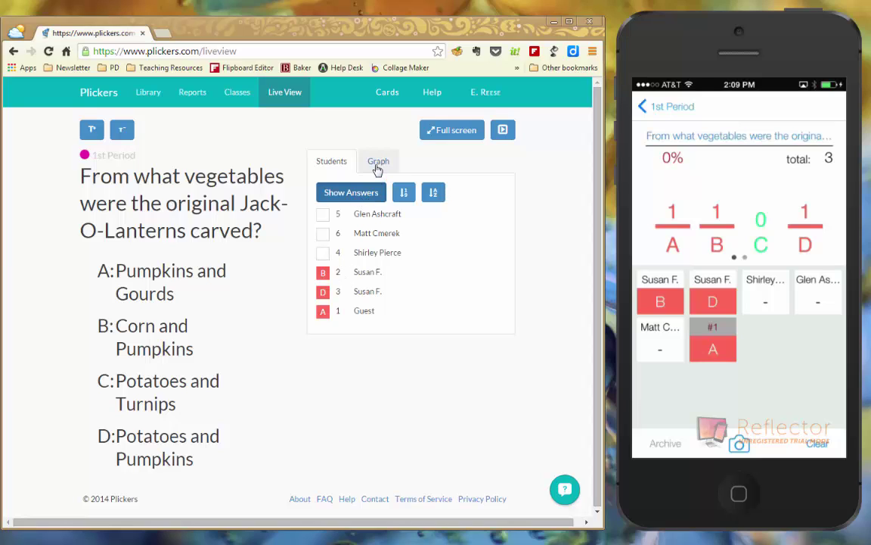
{"action": "left_click", "coordinate": [378, 162]}
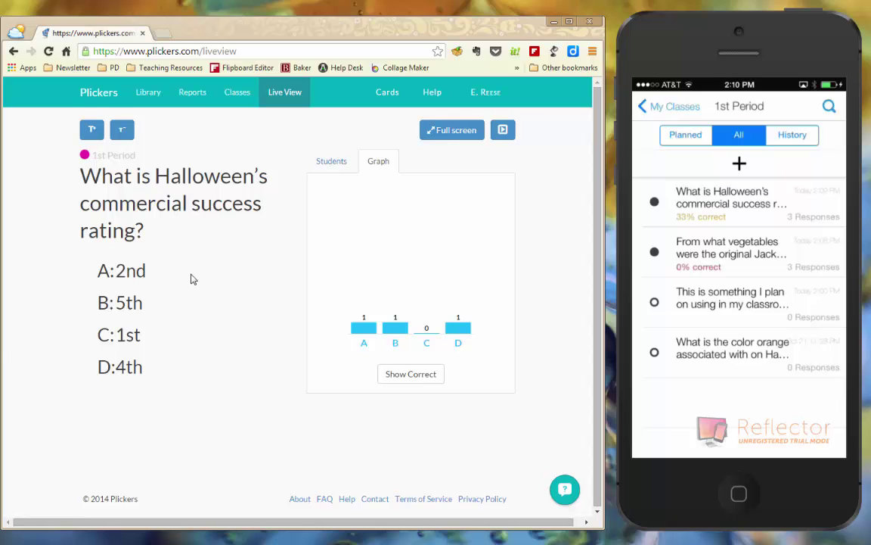
Open the 1st Period report for the question about Halloween's commercial success rating
{"action": "left_click", "coordinate": [192, 96]}
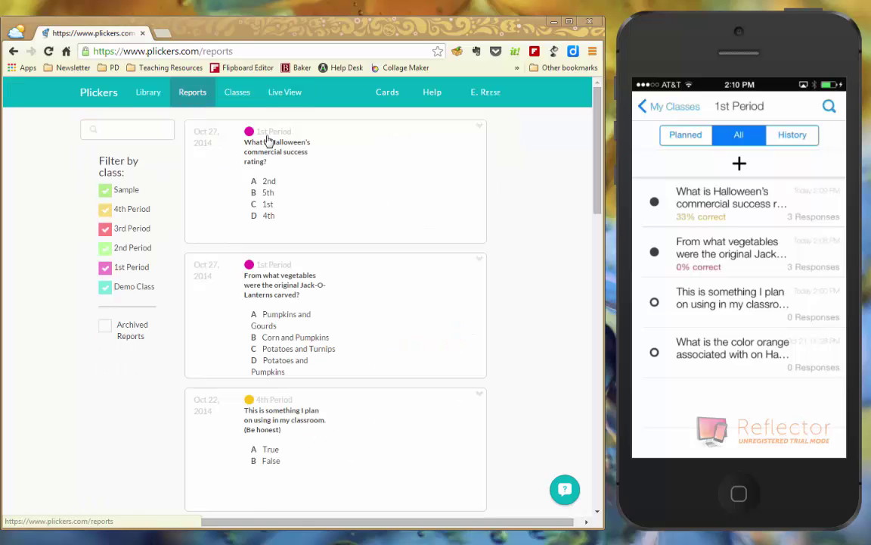
{"action": "left_click", "coordinate": [274, 142]}
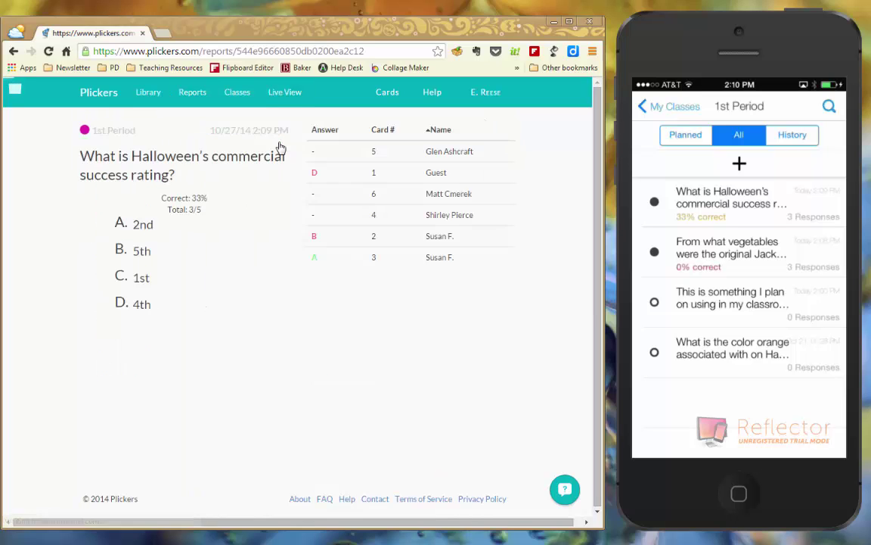